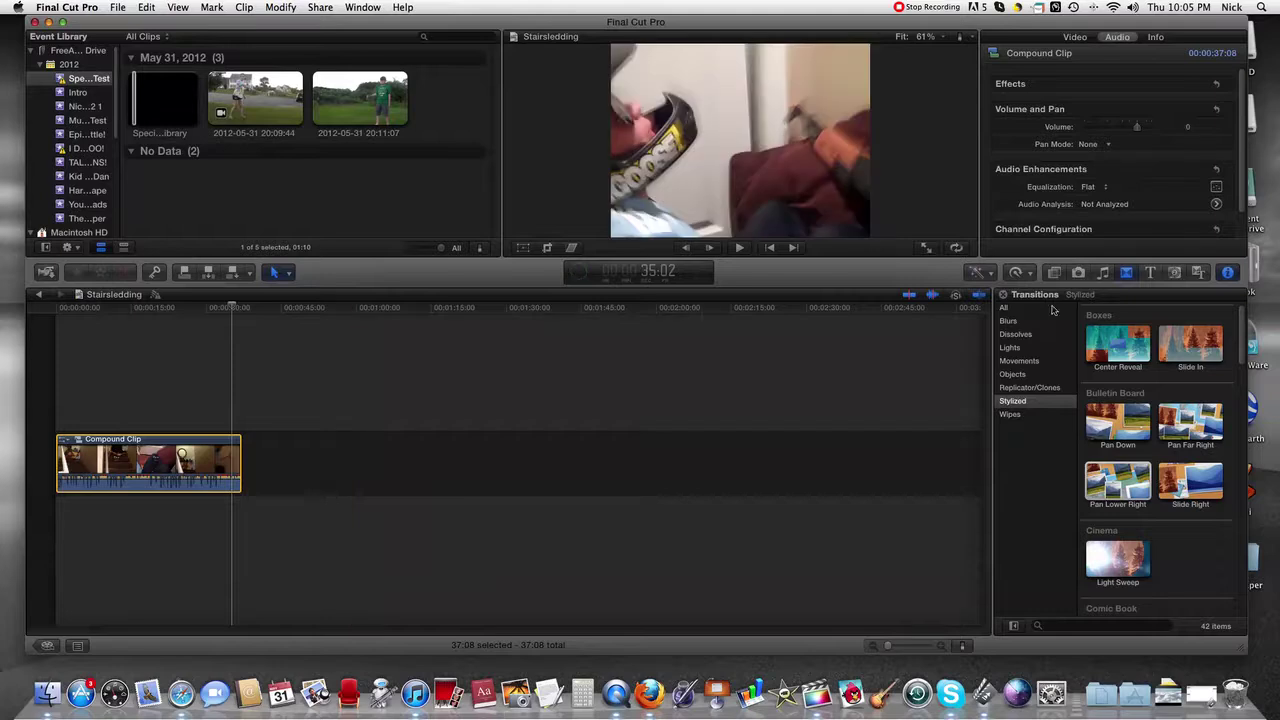
Step: Show all 102 video effects in the Effects browser instead of the transitions
click(1058, 273)
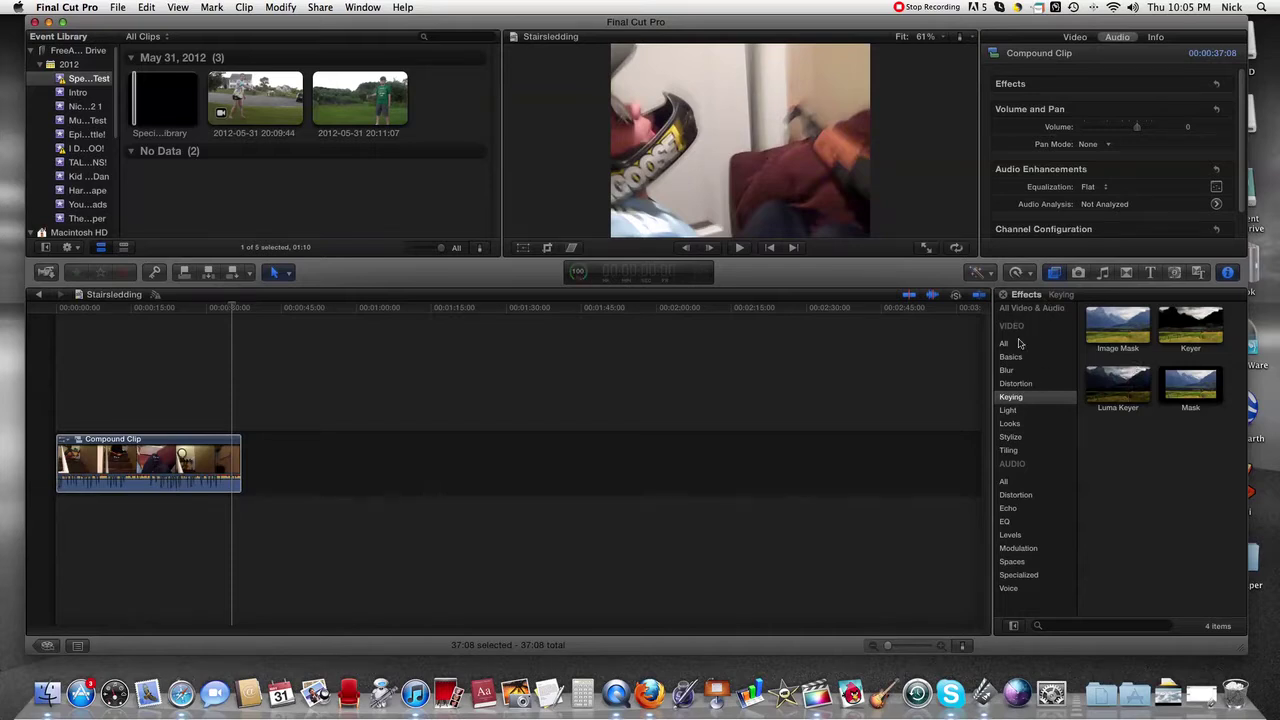
click(1006, 344)
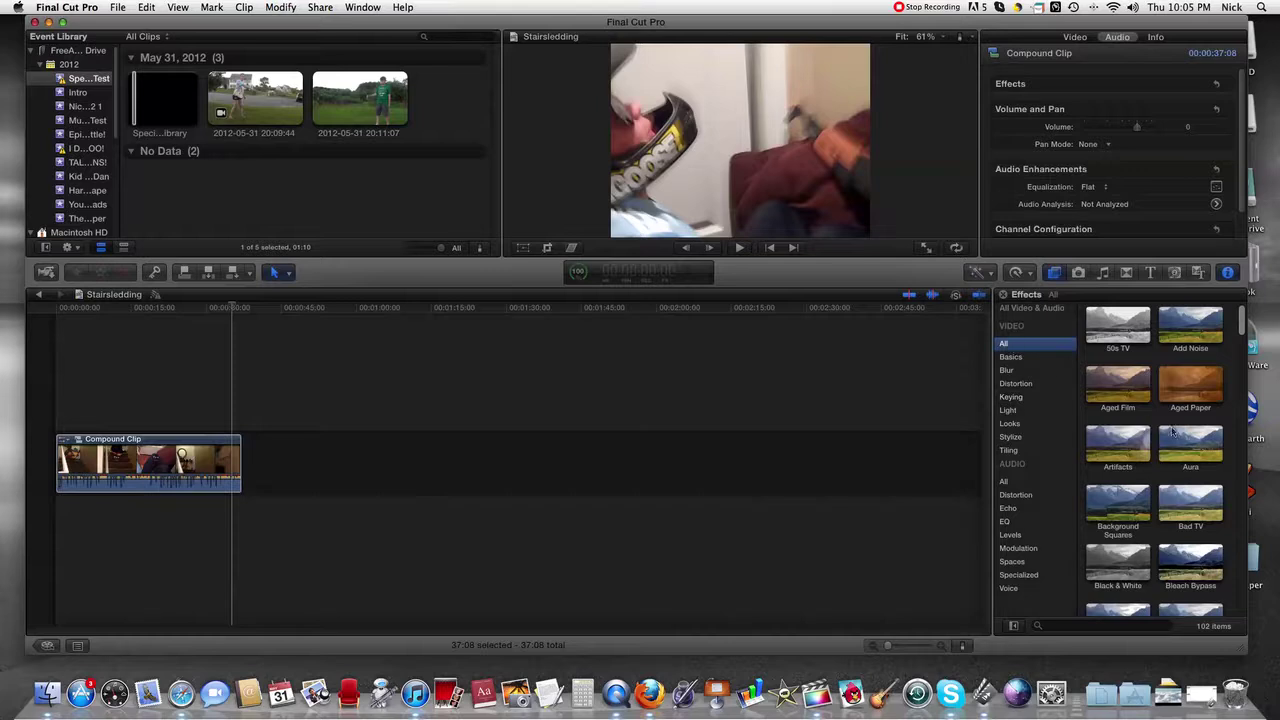
scroll(1170, 428, down, 3)
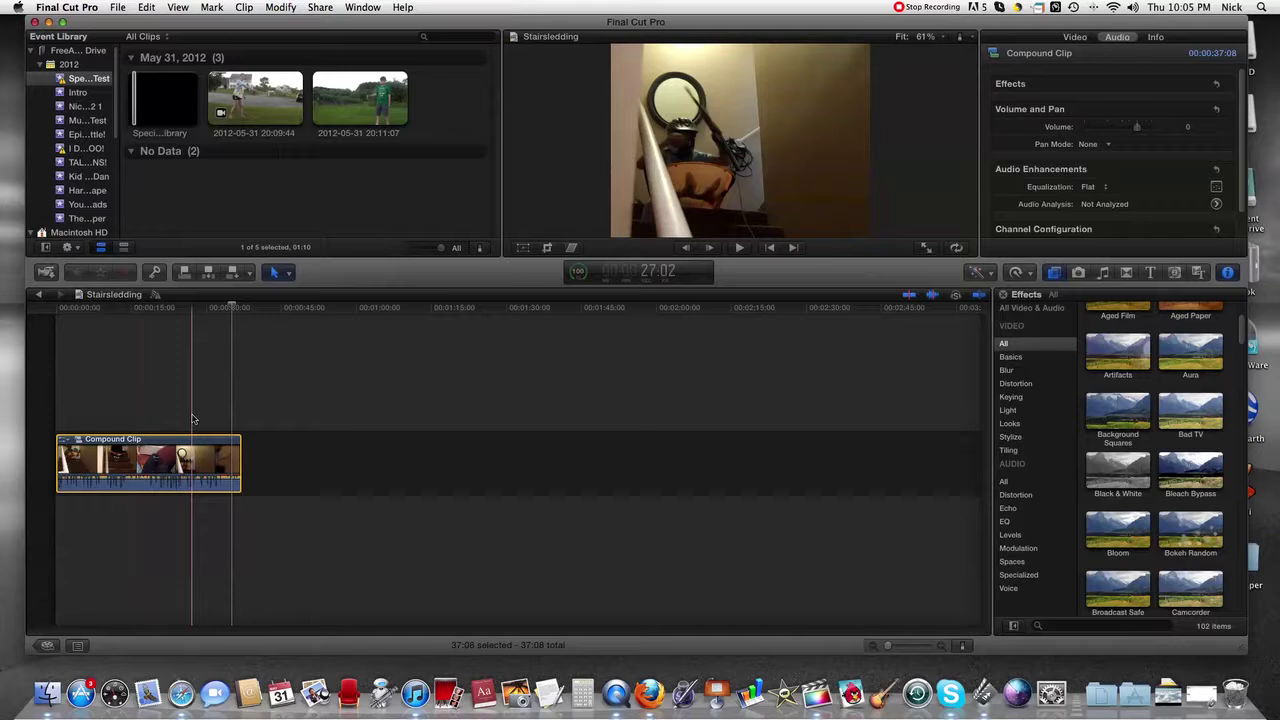
Step: Copy the Stairsledding compound clip with Edit > Copy
click(330, 409)
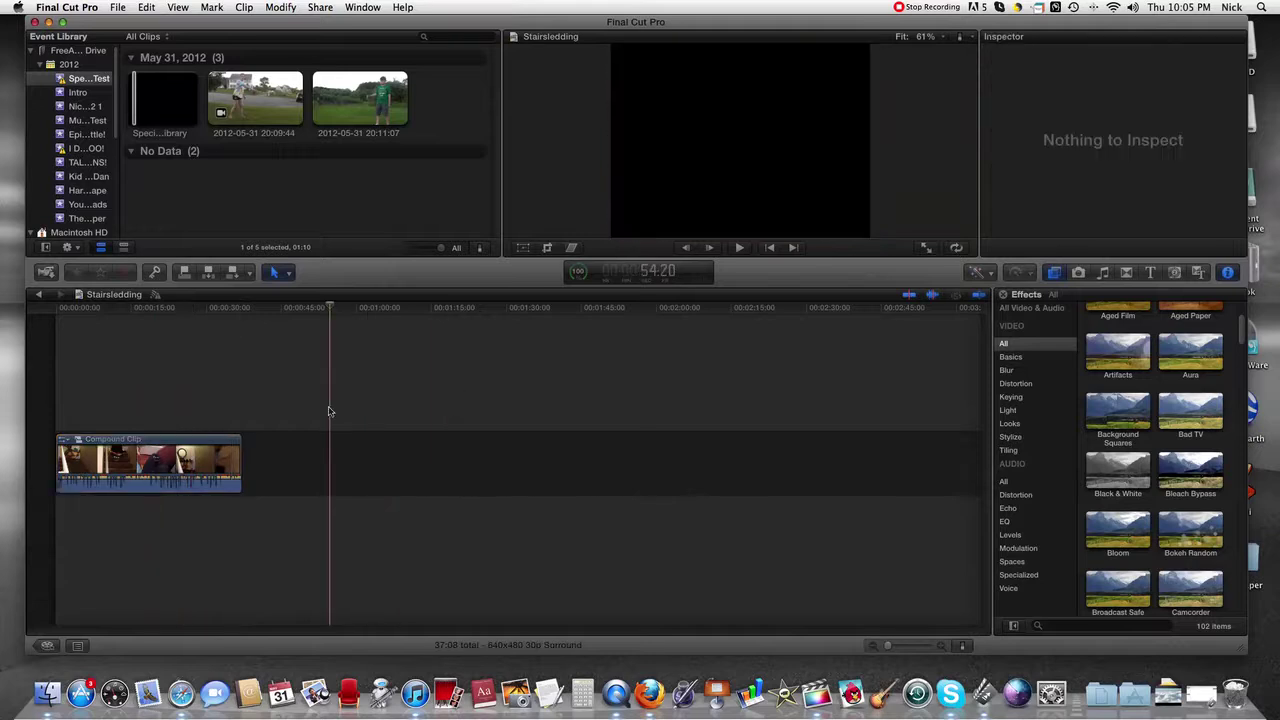
click(165, 462)
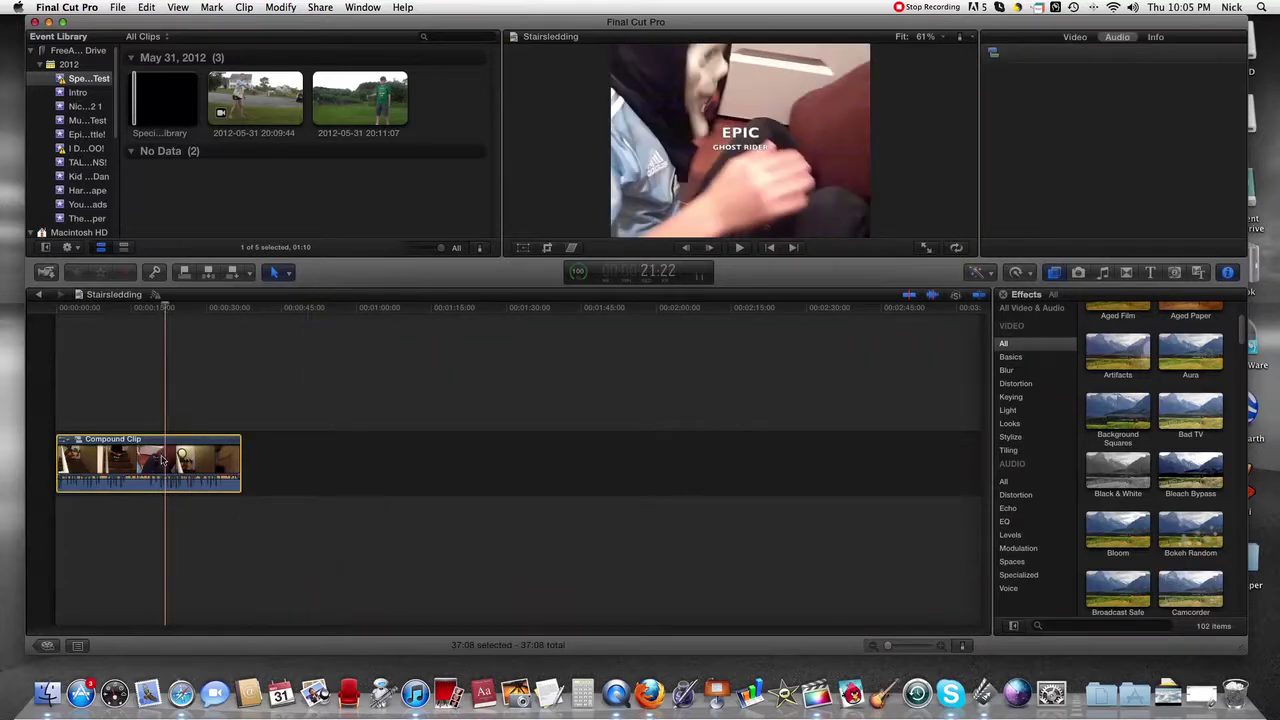
click(145, 7)
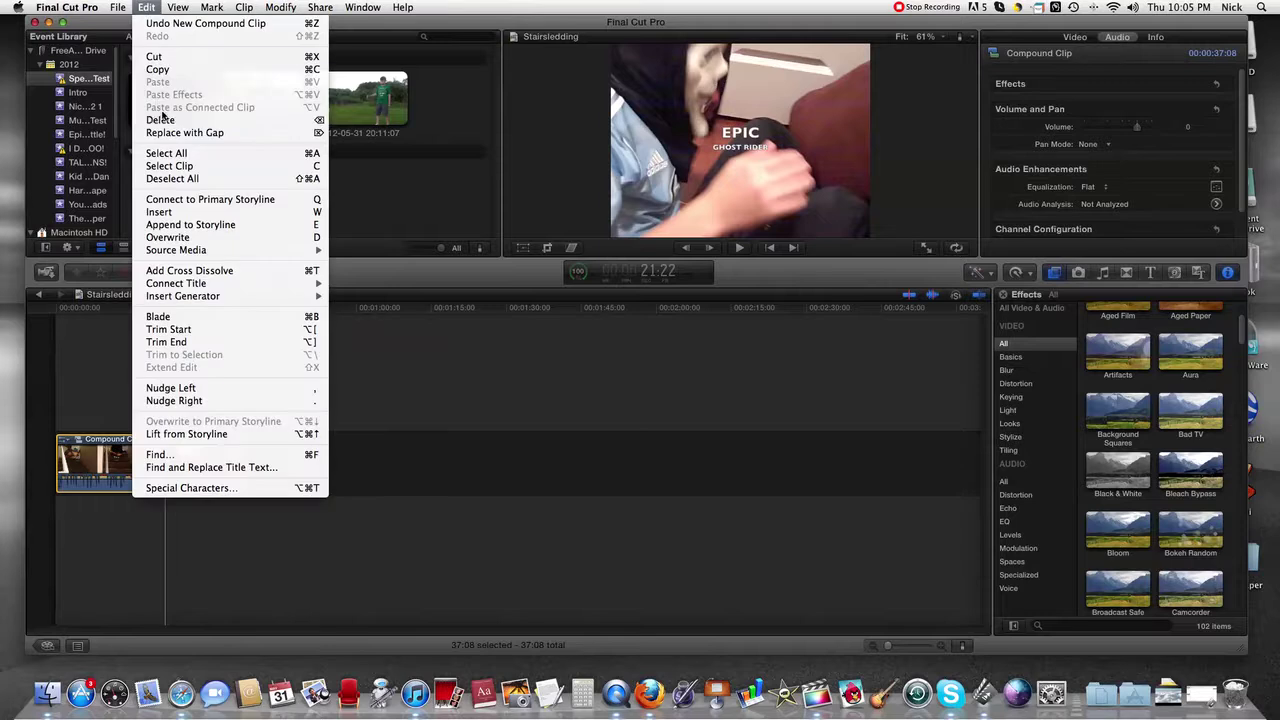
click(163, 66)
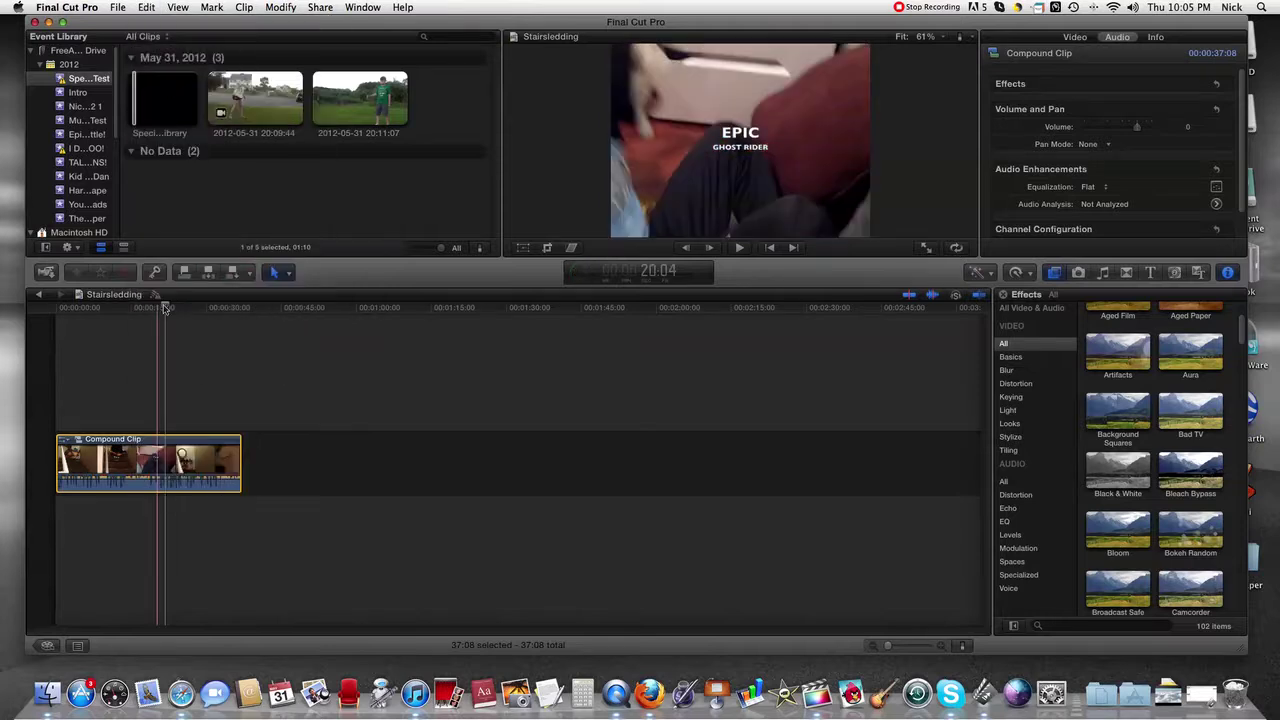
Step: Paste the copy at the timeline end and stack it above the original's start
key(End)
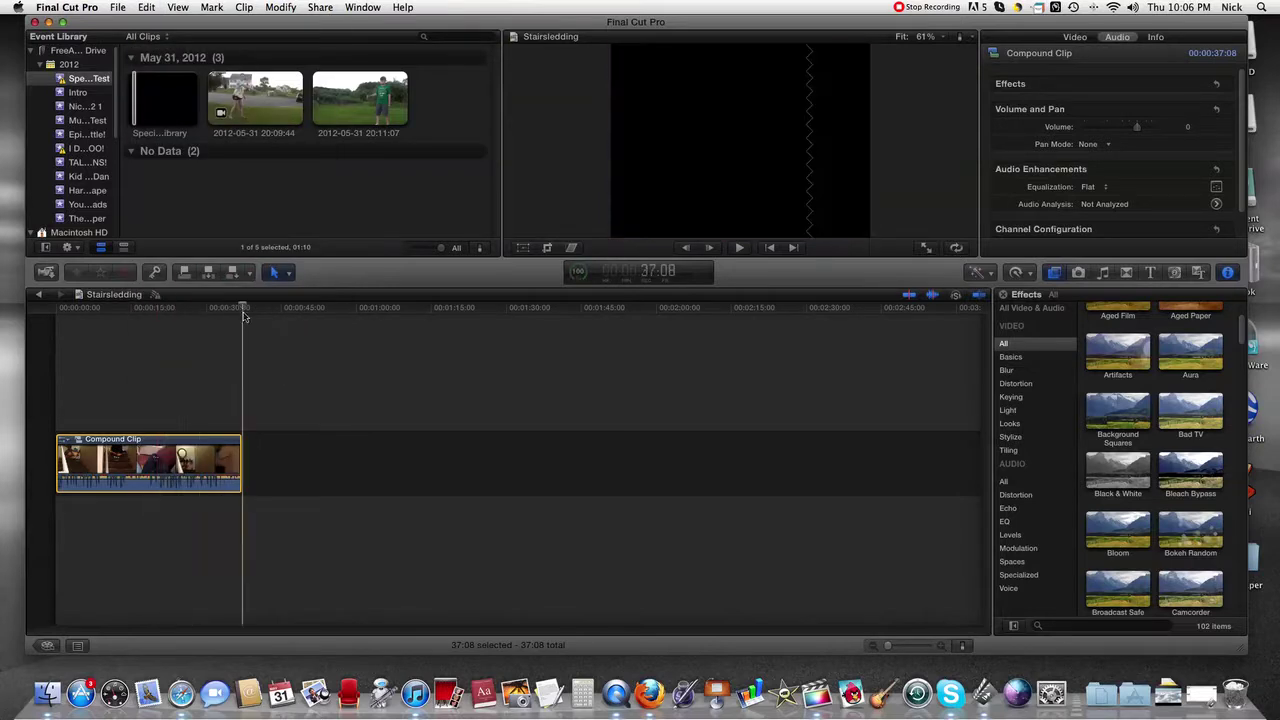
click(145, 7)
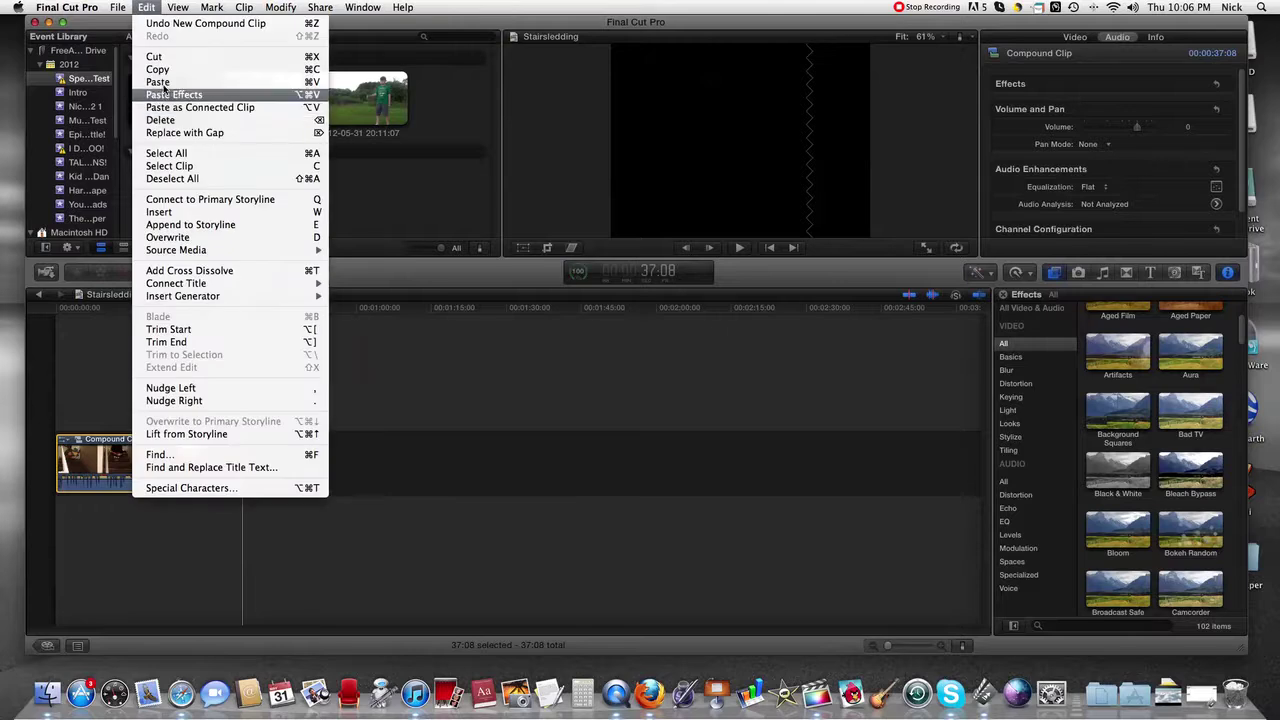
click(158, 81)
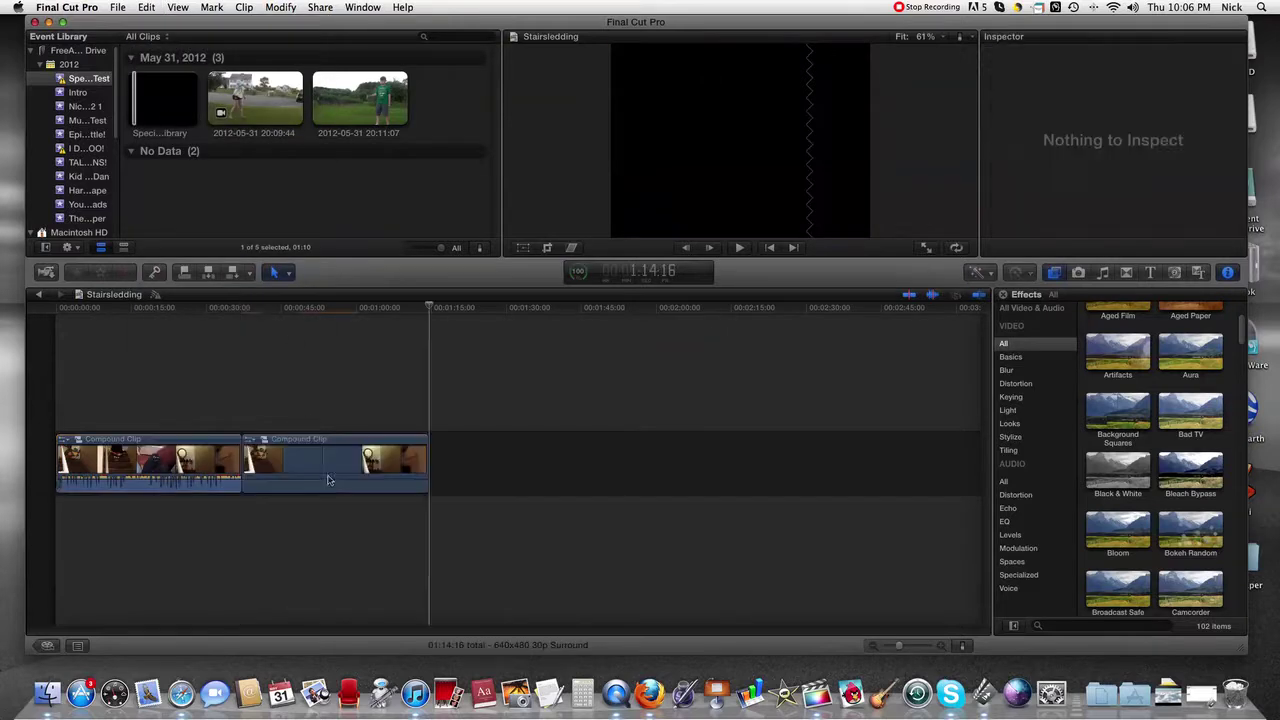
drag(323, 460, 266, 390)
drag(158, 386, 138, 388)
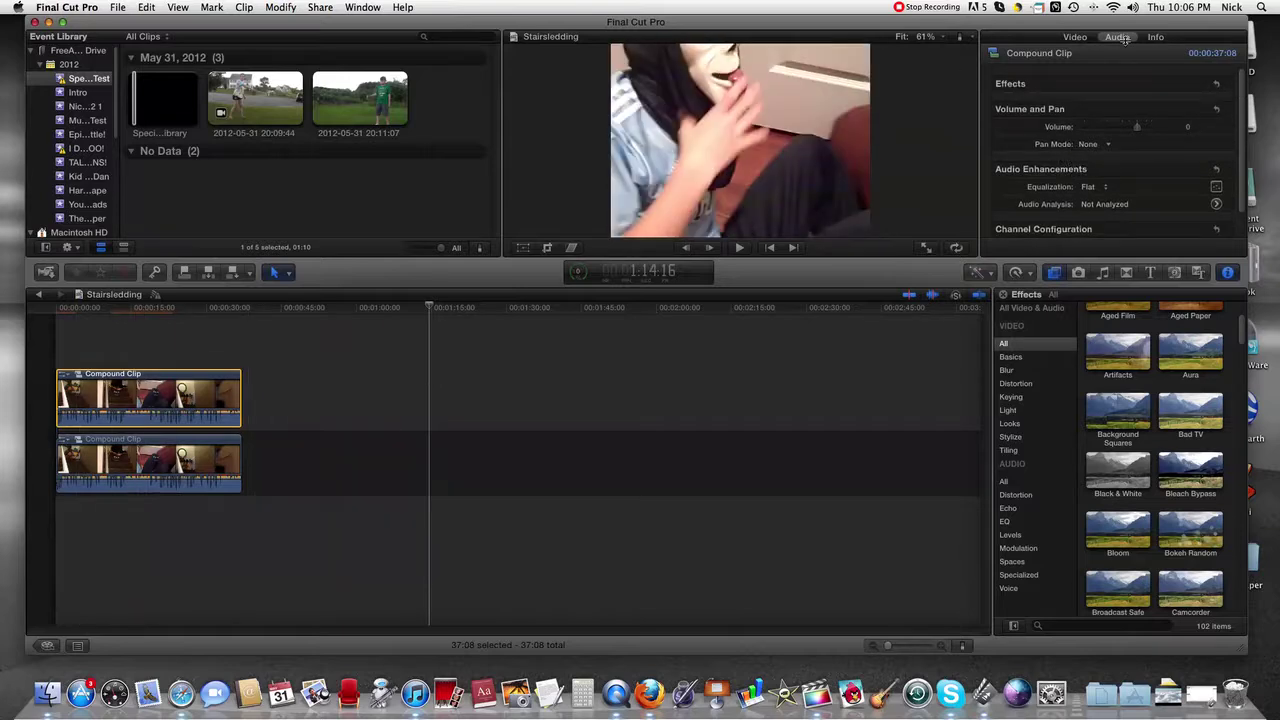
Step: Set the upper copy's Compositing Blend Mode to Overlay, then select the lower clip
click(1074, 39)
scroll(1100, 100, down, 4)
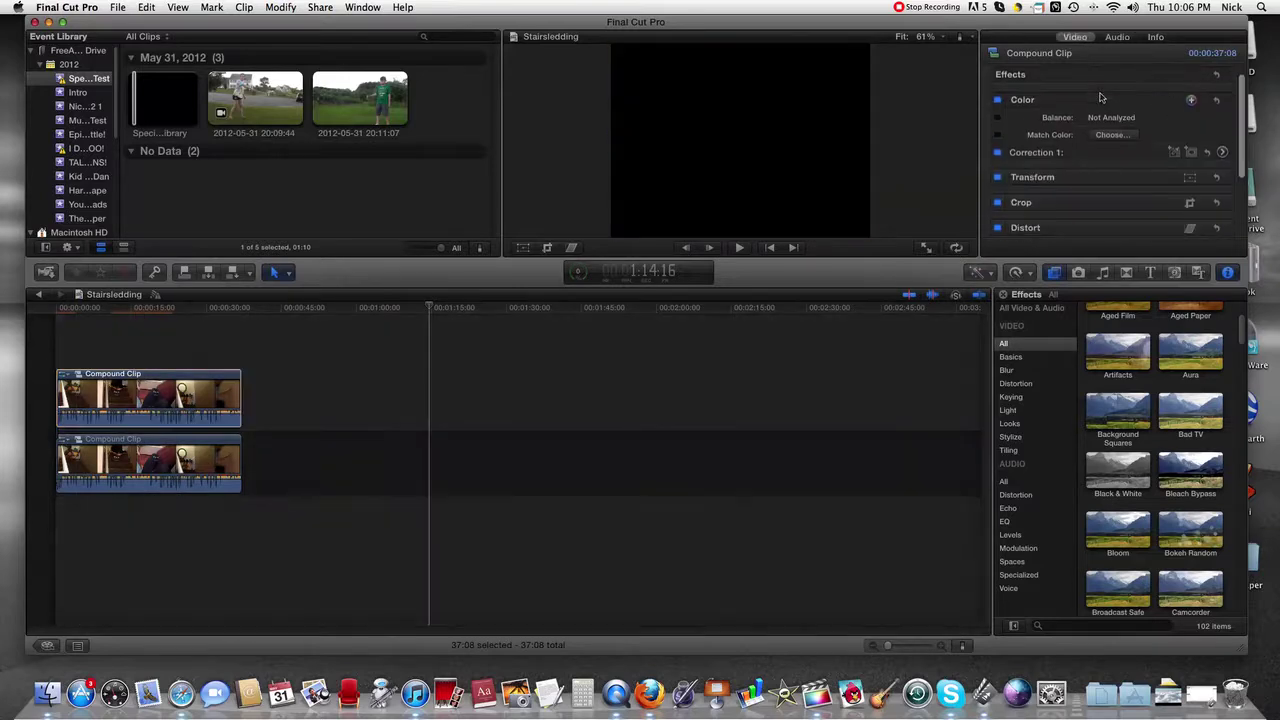
scroll(1101, 97, down, 3)
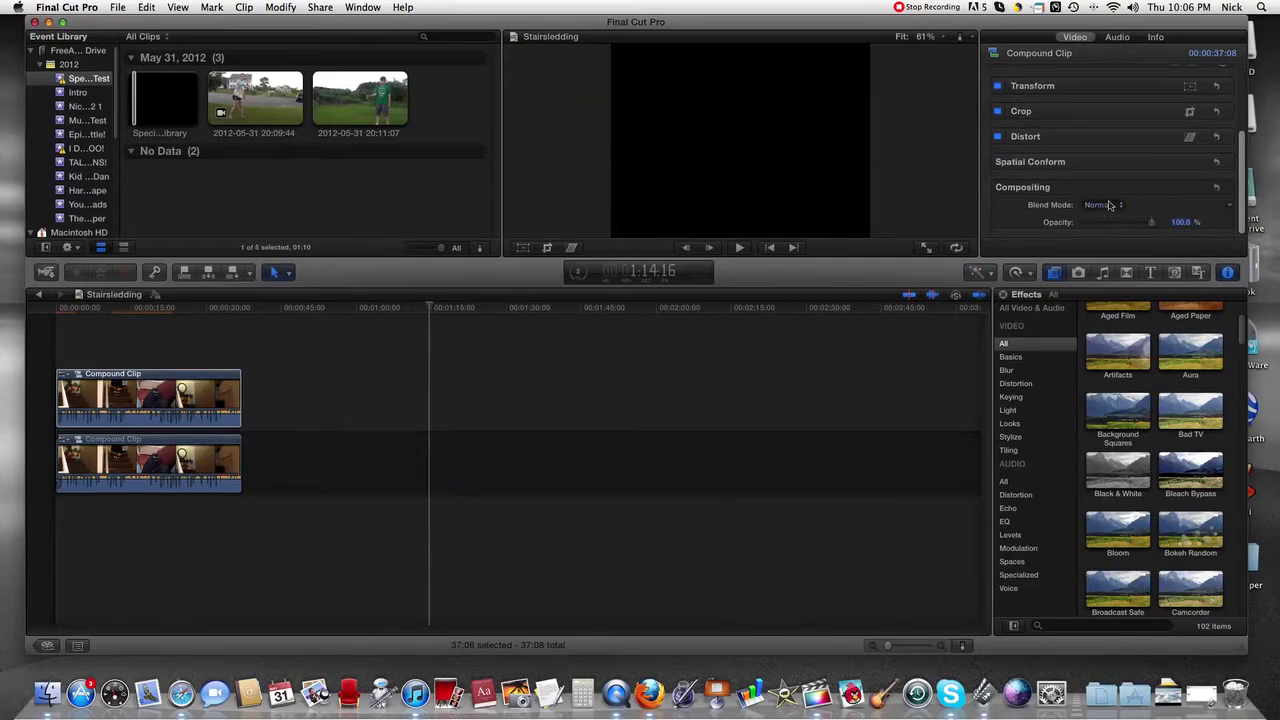
mouse_move(142, 302)
mouse_down()
mouse_move(73, 302)
mouse_move(160, 304)
mouse_move(72, 302)
mouse_move(138, 304)
mouse_up()
click(176, 462)
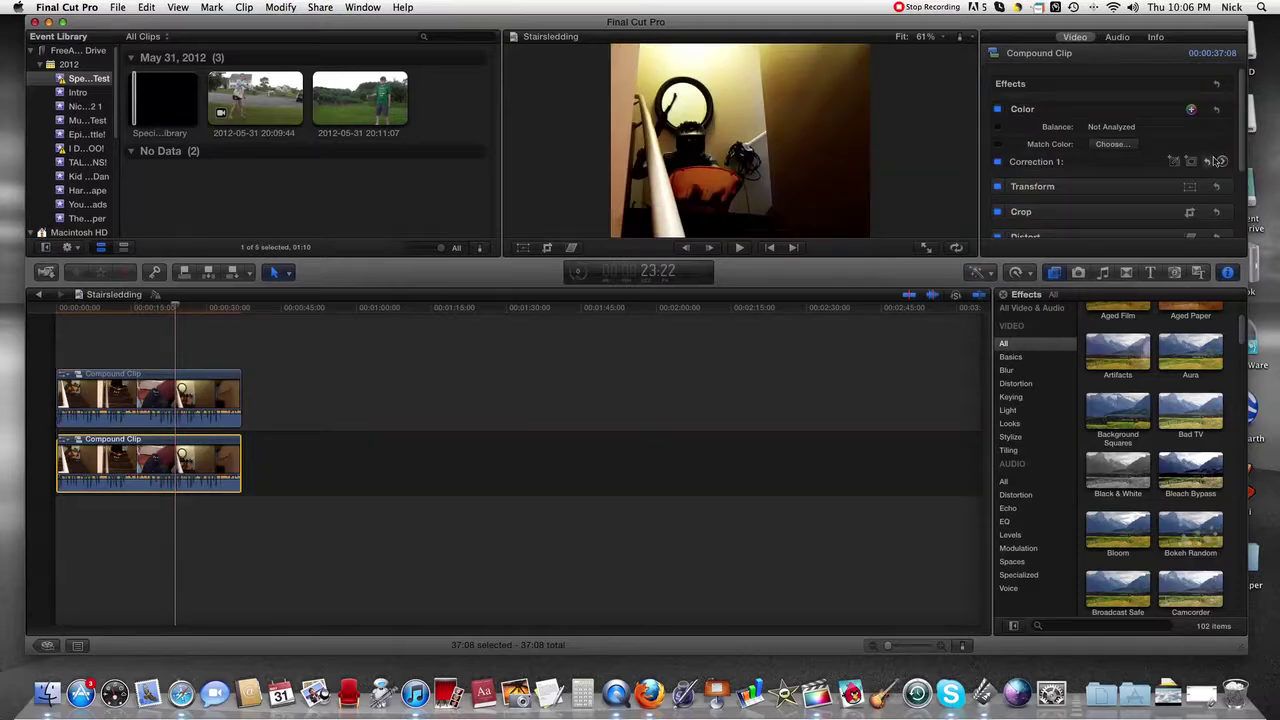
Step: Drag the master saturation puck well down in Color Board's Saturation tab
click(1222, 161)
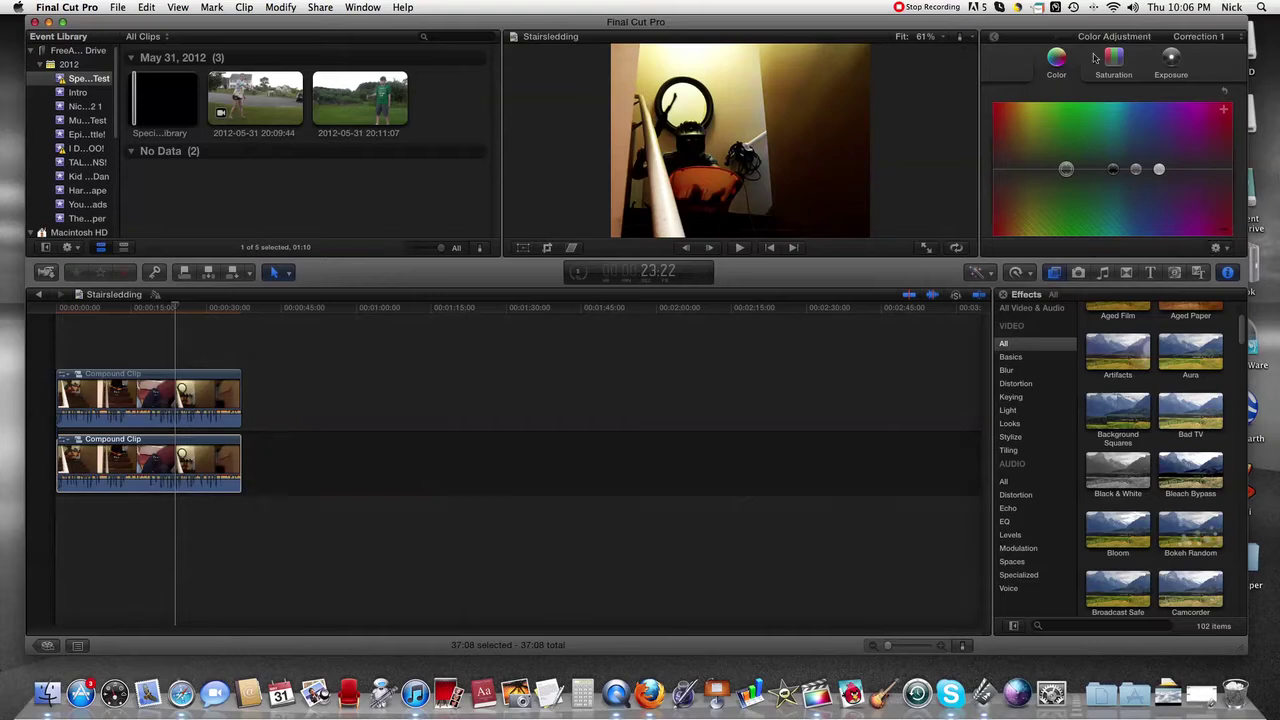
click(1122, 65)
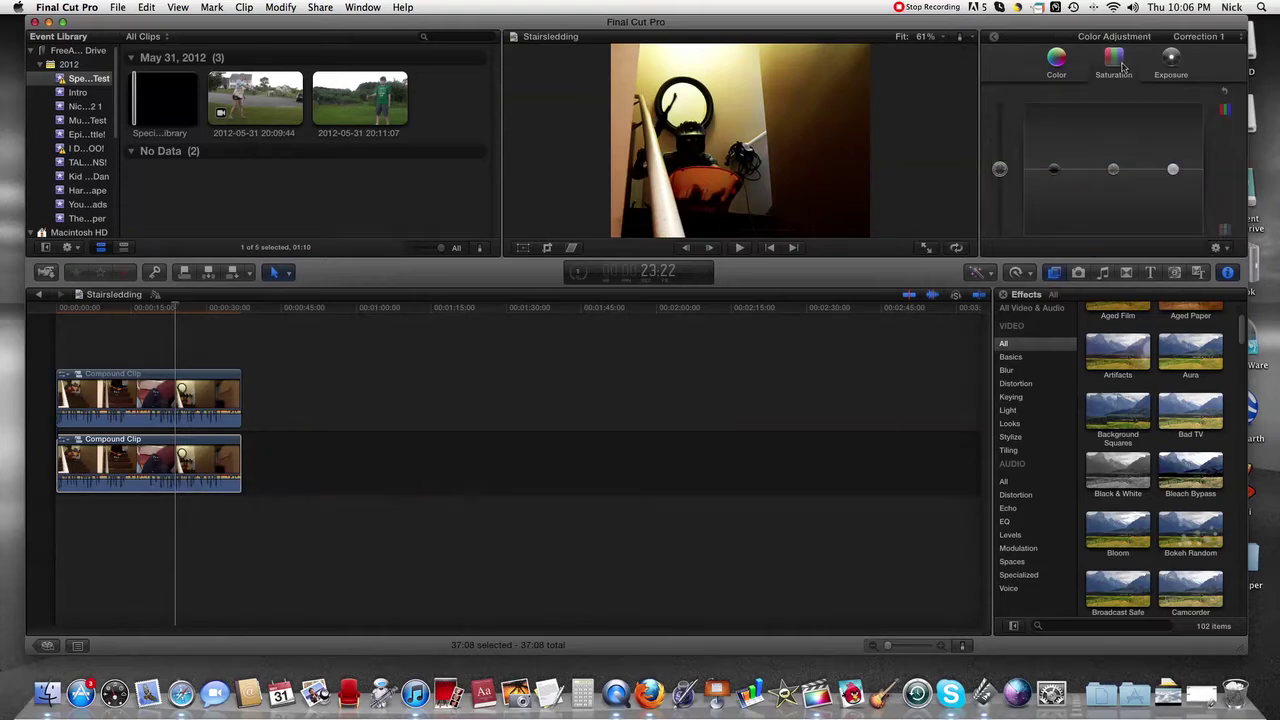
click(1172, 57)
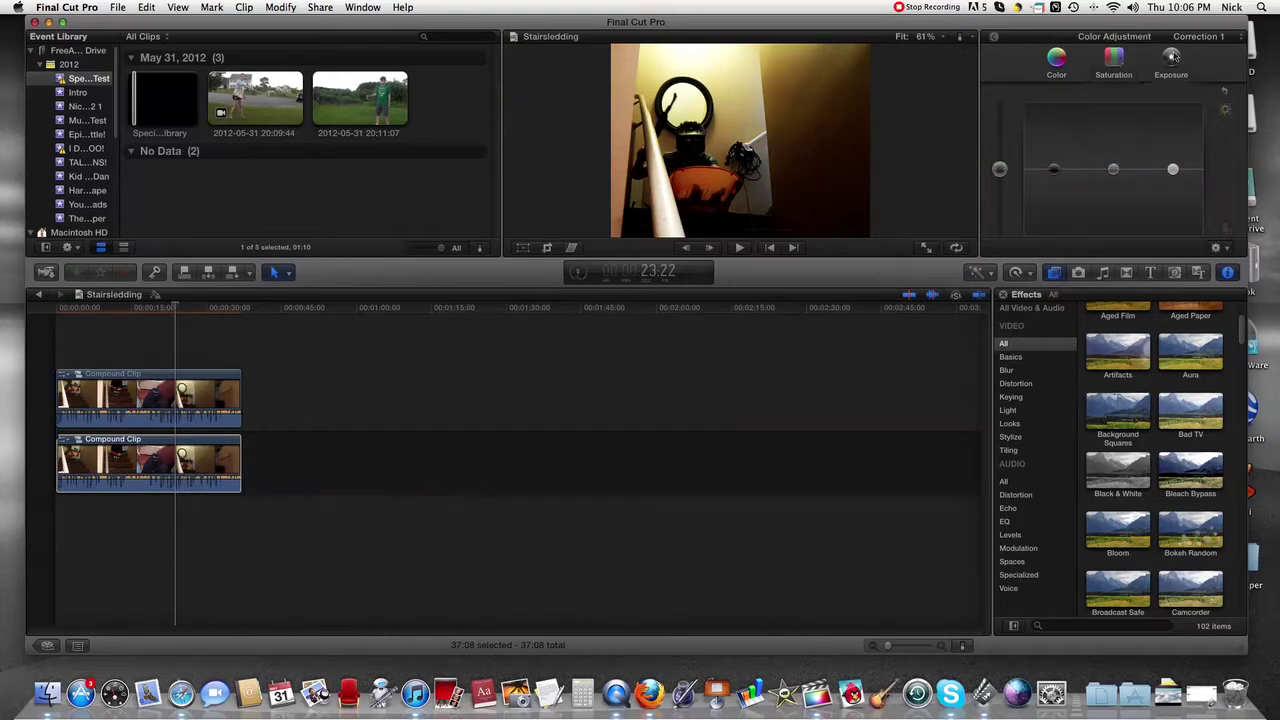
click(1121, 59)
click(1114, 58)
click(1178, 57)
click(1112, 60)
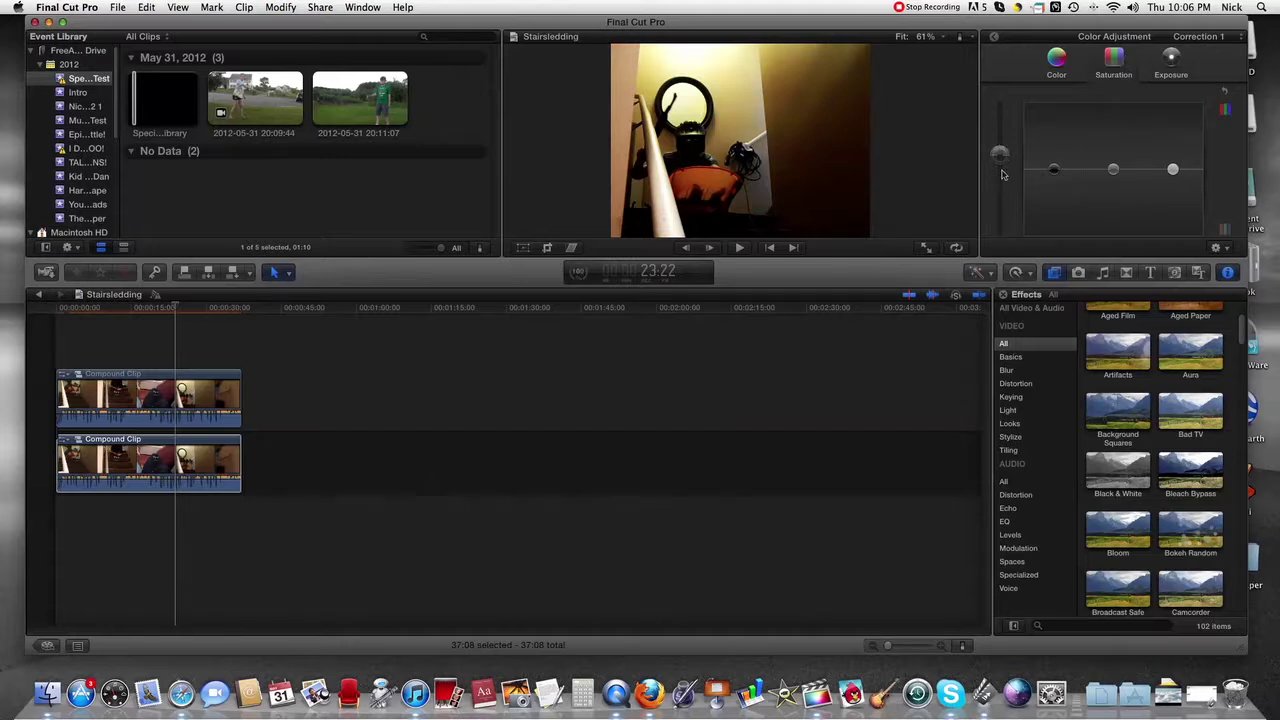
drag(1001, 163, 1005, 242)
Step: Slightly lower the highlights' saturation and raise the midtones', leaving the shadows unchanged
click(1054, 170)
mouse_move(1056, 167)
mouse_down()
mouse_move(1055, 215)
mouse_move(1055, 156)
mouse_up()
drag(1174, 170, 1175, 183)
click(1115, 170)
drag(1117, 174, 1117, 163)
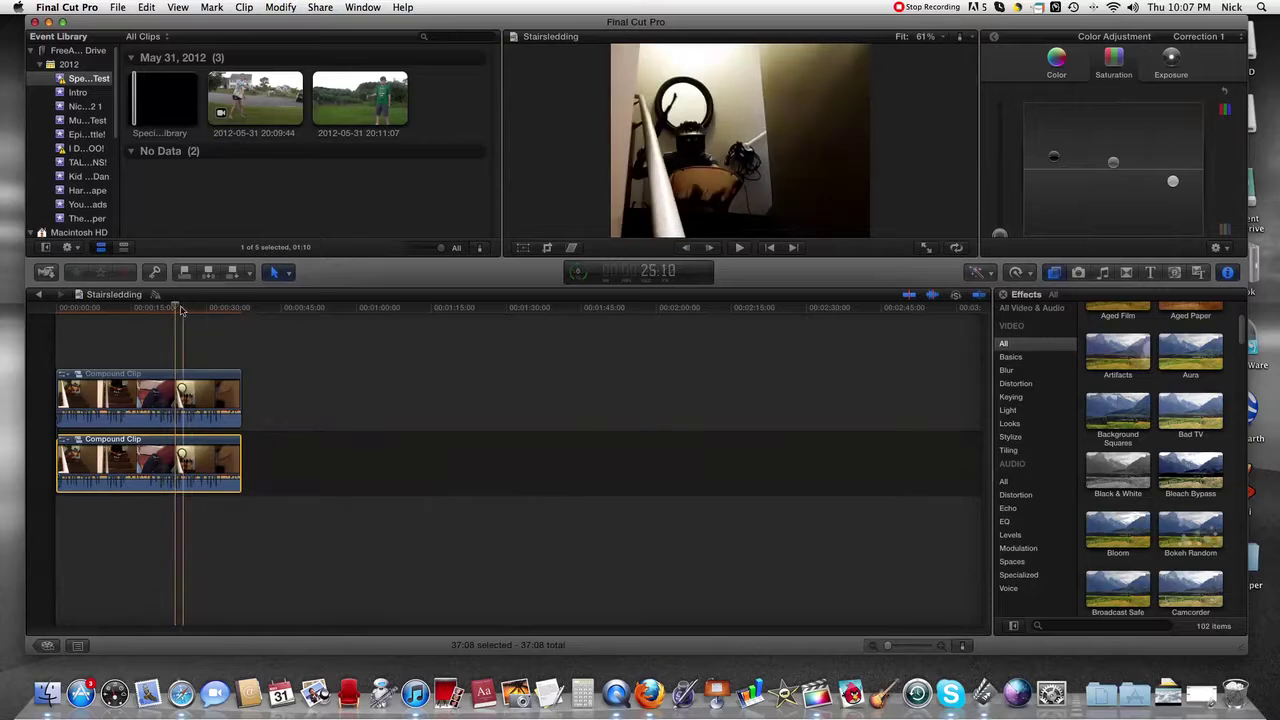
click(56, 310)
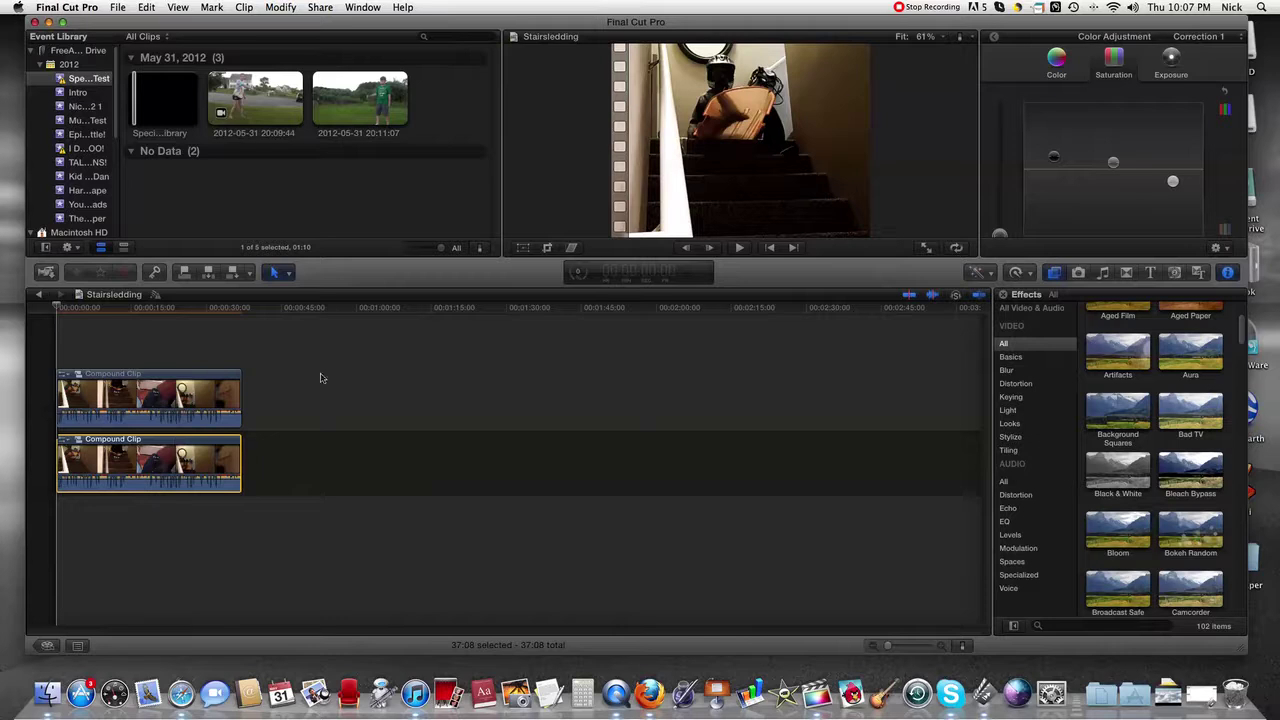
key(space)
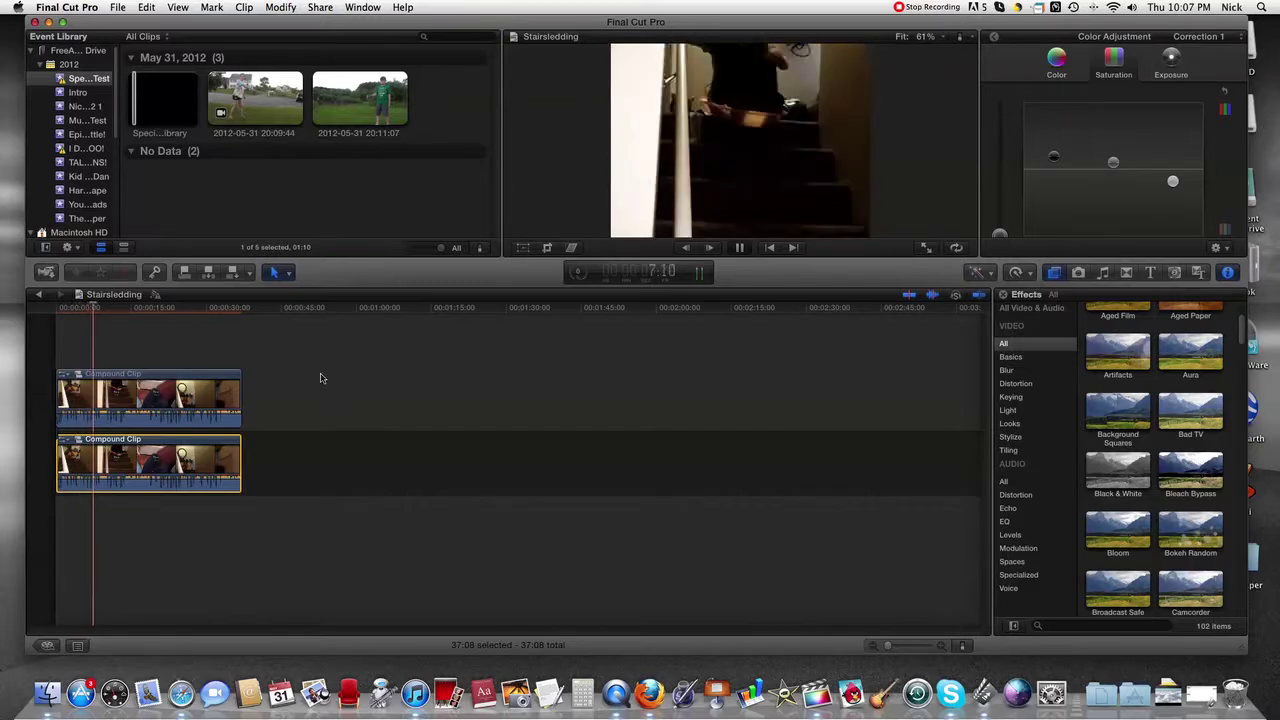
key(XF86AudioRaiseVolume)
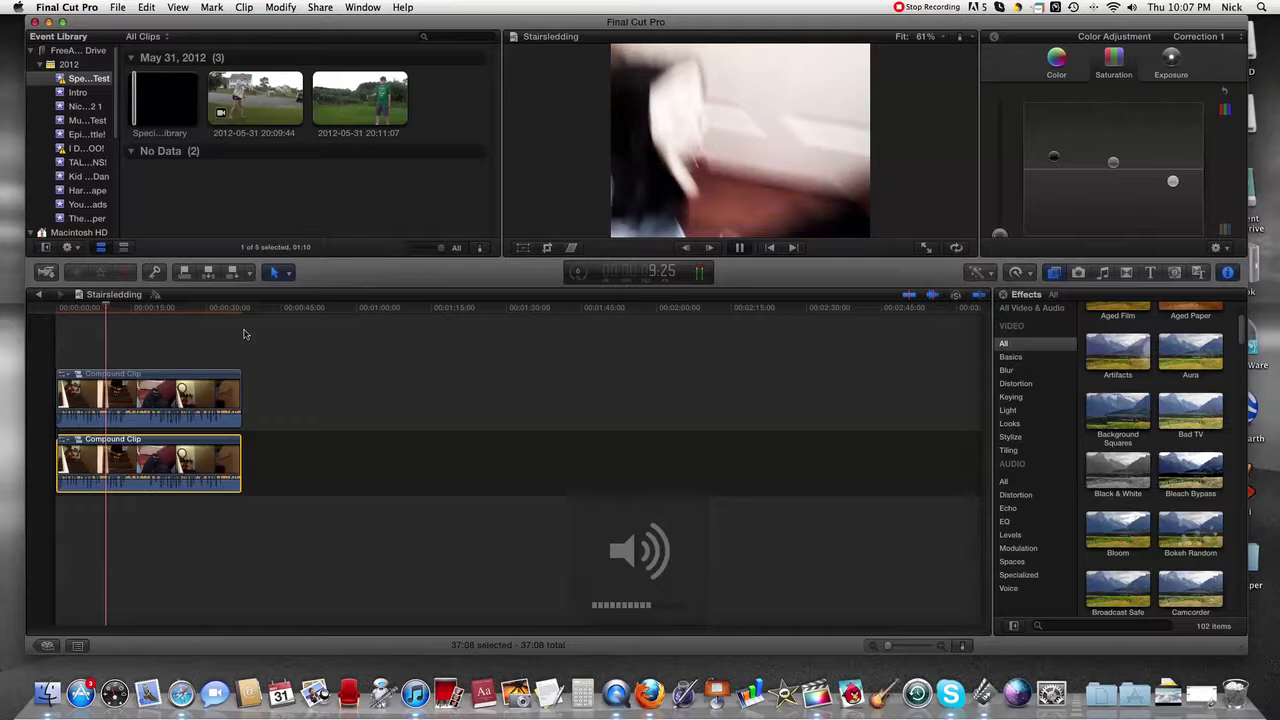
key(space)
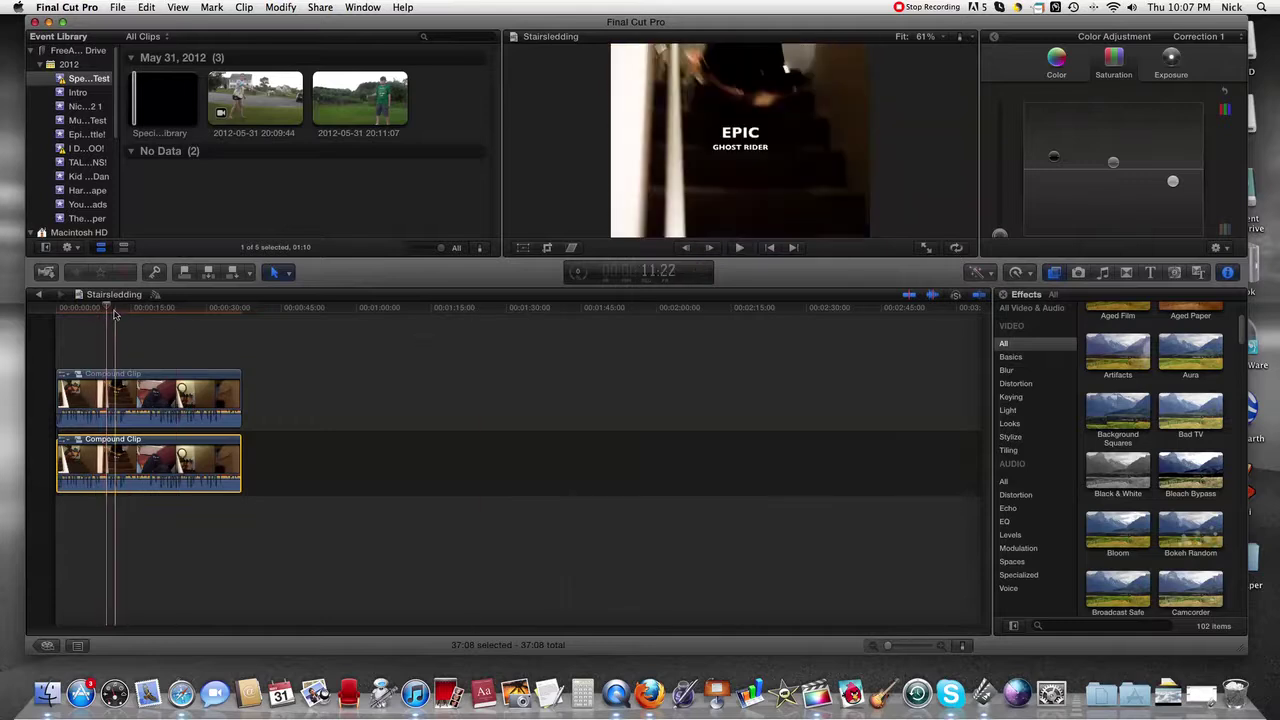
drag(114, 314, 58, 312)
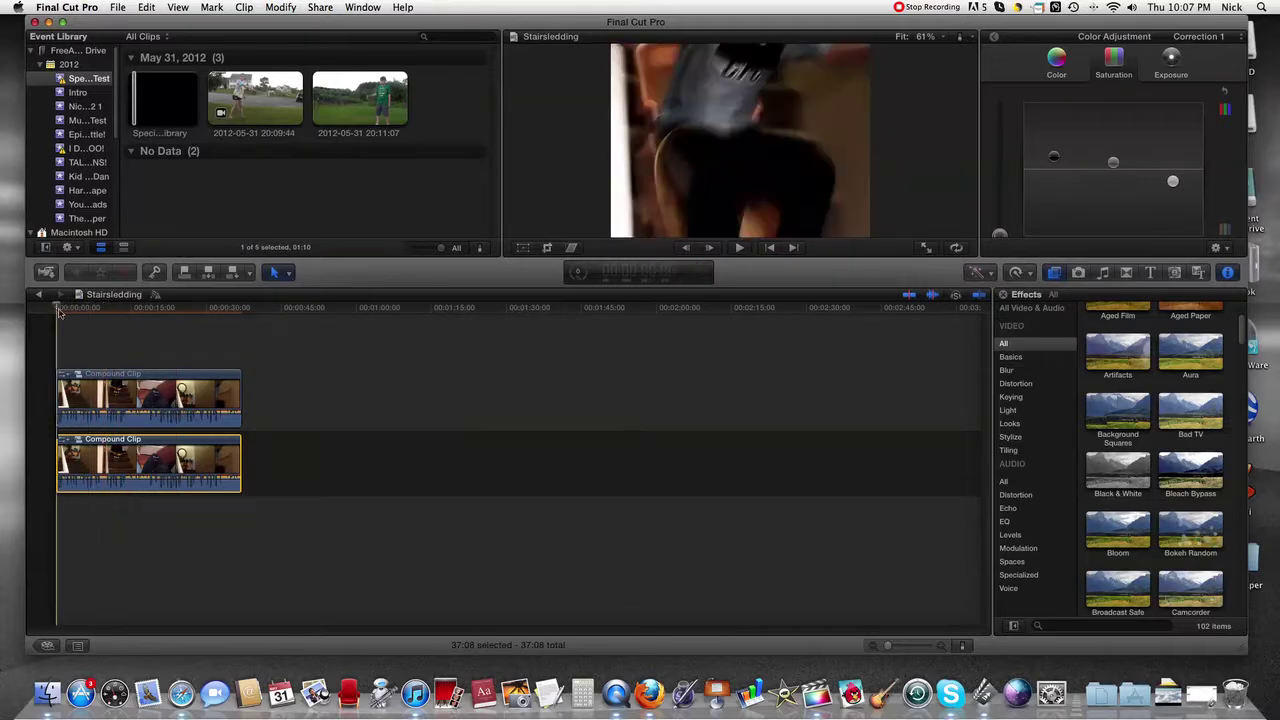
Step: Nudge the lower clip's midtones puck in the Color tab for a slight hue tint
click(1056, 65)
click(115, 460)
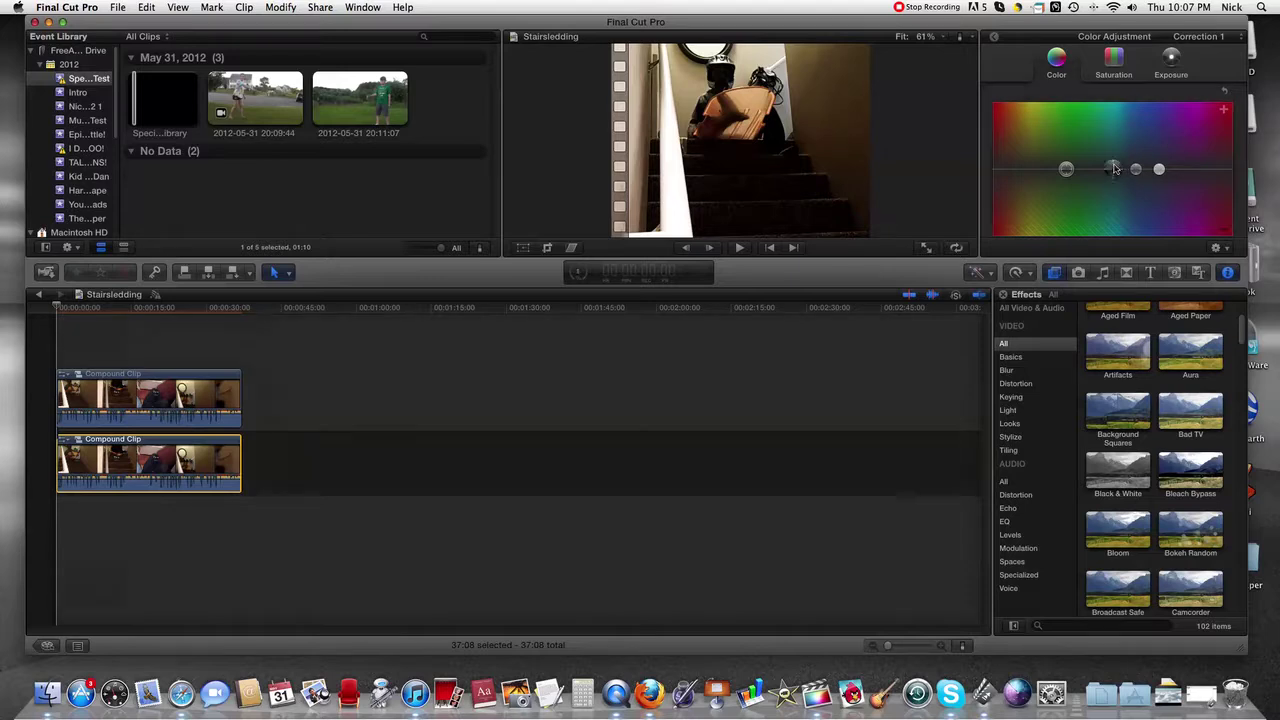
mouse_move(1117, 172)
mouse_down()
mouse_move(1121, 148)
mouse_move(1068, 150)
mouse_move(1031, 130)
mouse_move(1110, 148)
mouse_move(1180, 204)
mouse_move(1037, 122)
mouse_move(1143, 152)
mouse_move(1070, 218)
mouse_move(1038, 195)
mouse_move(1022, 107)
mouse_move(1112, 158)
mouse_move(1130, 152)
mouse_move(1163, 215)
mouse_move(1122, 165)
mouse_up()
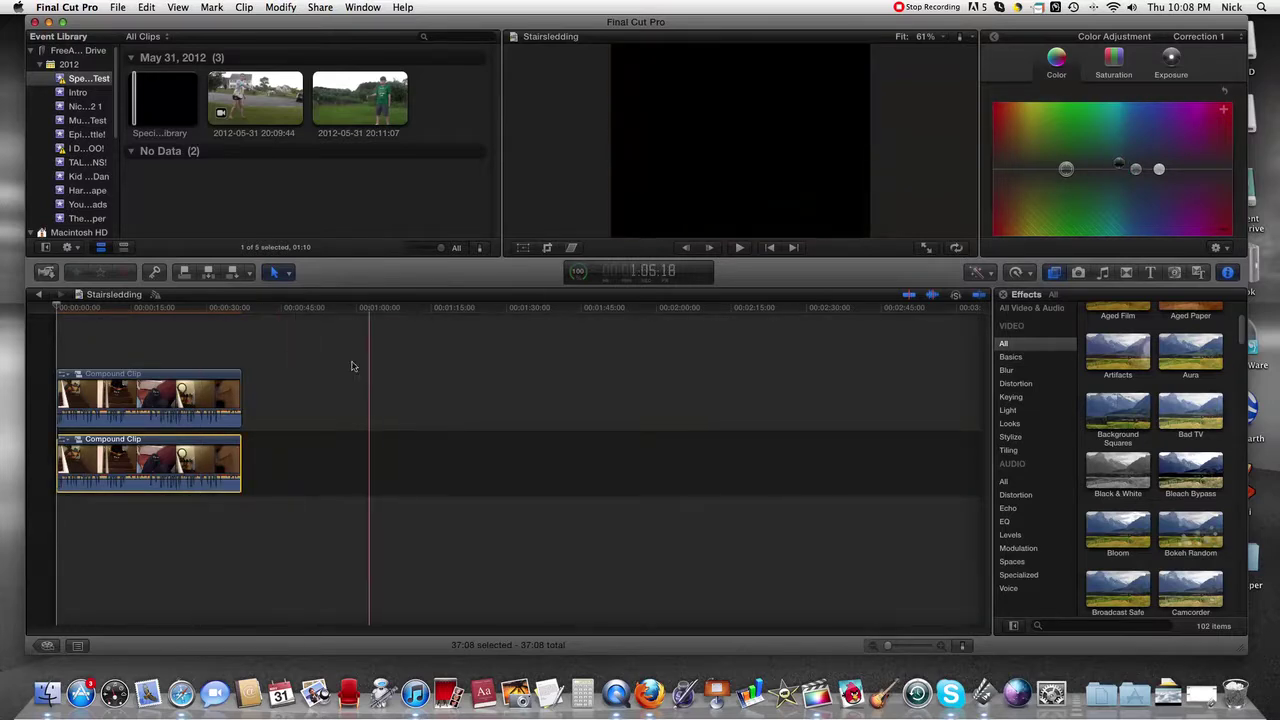
key(space)
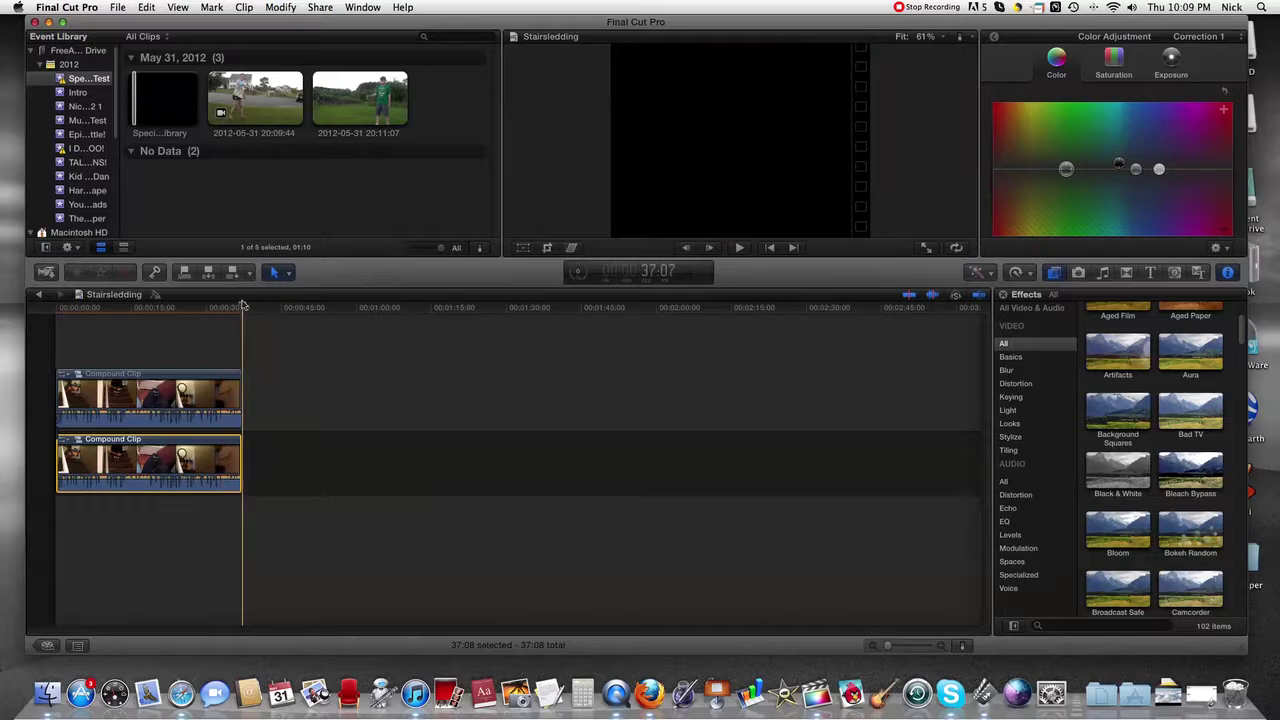
drag(241, 305, 56, 284)
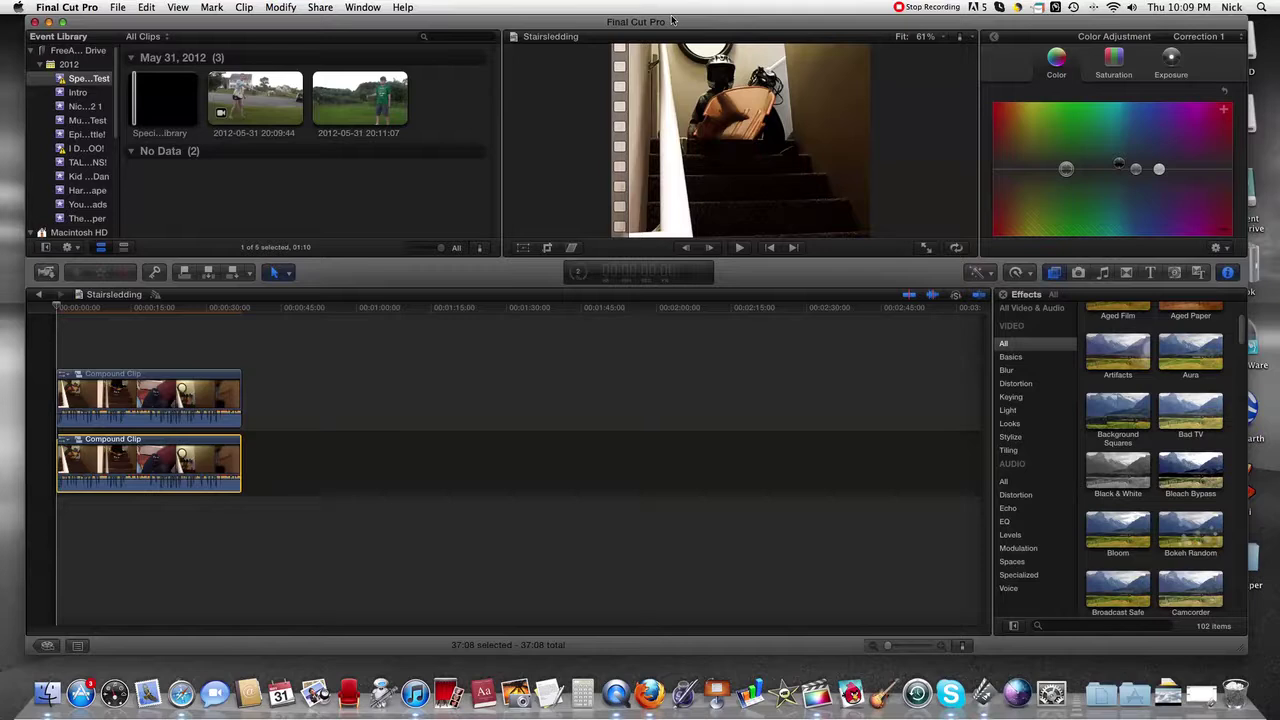
Step: Raise the lower clip's global saturation puck back to about mid-track
click(1113, 60)
mouse_move(1054, 160)
mouse_down()
mouse_move(1052, 203)
mouse_move(1054, 173)
mouse_up()
mouse_move(999, 234)
mouse_down()
mouse_move(1008, 157)
mouse_move(1006, 258)
mouse_up()
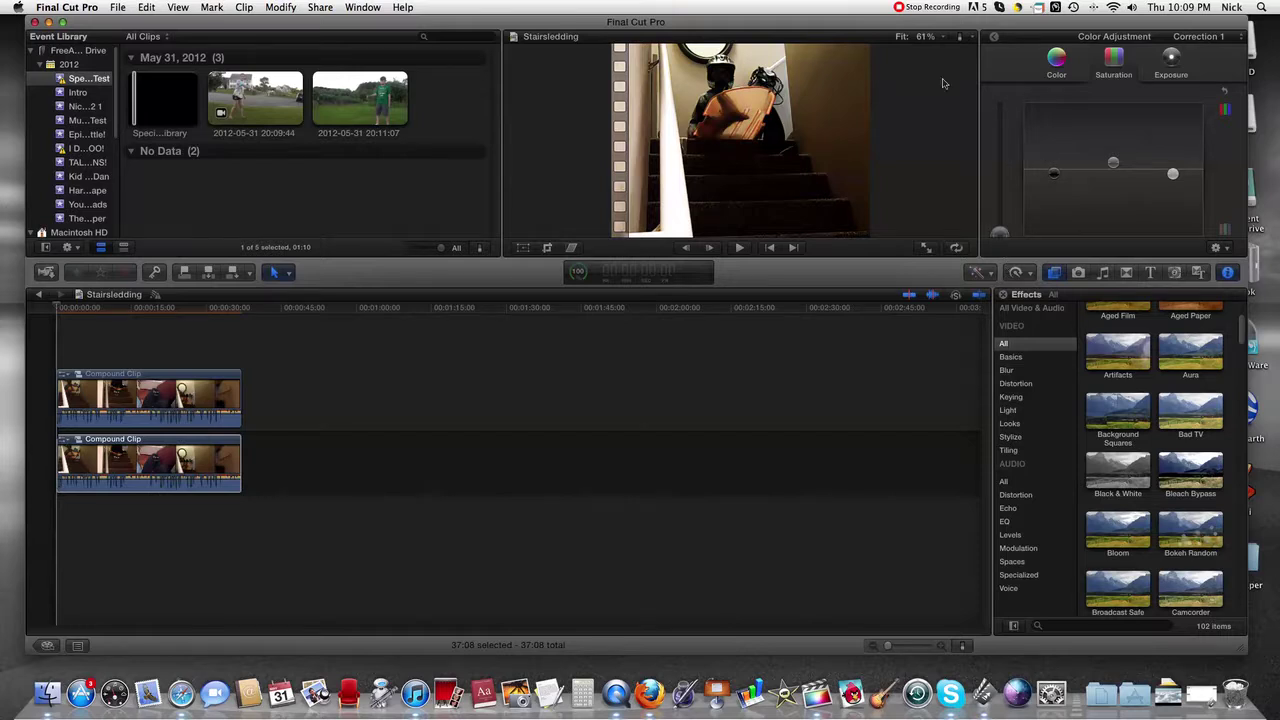
click(1055, 60)
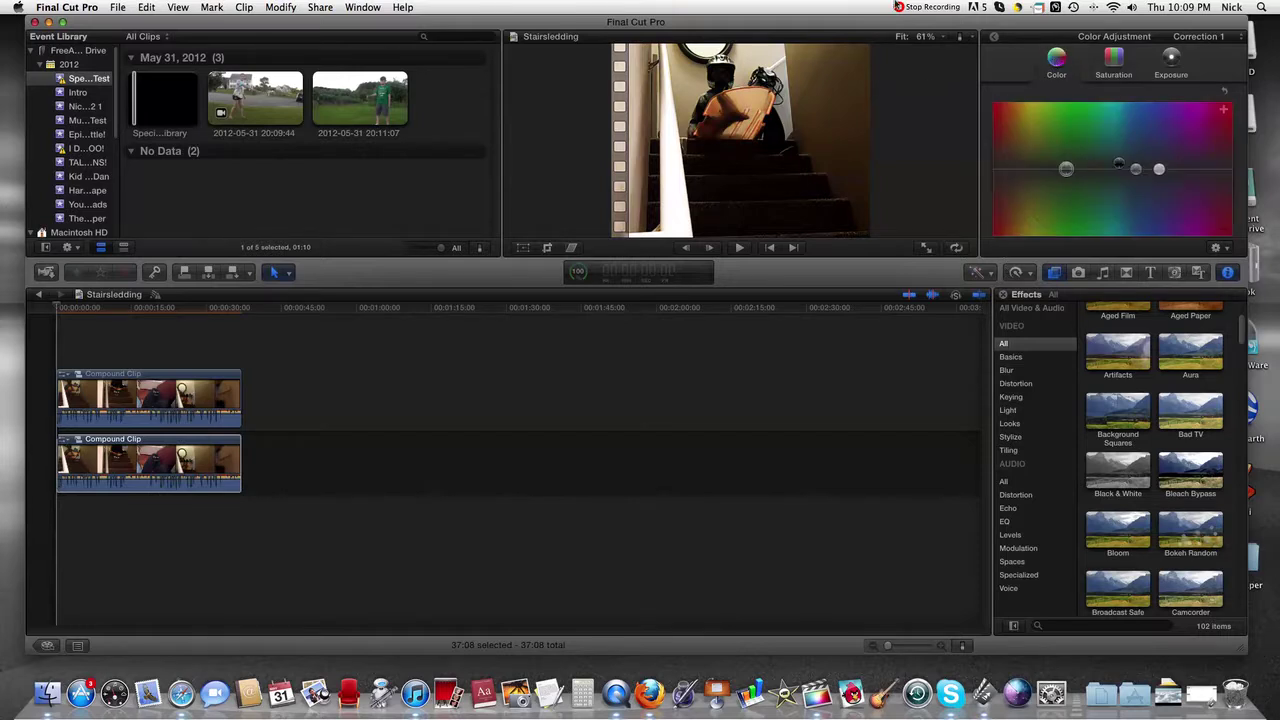